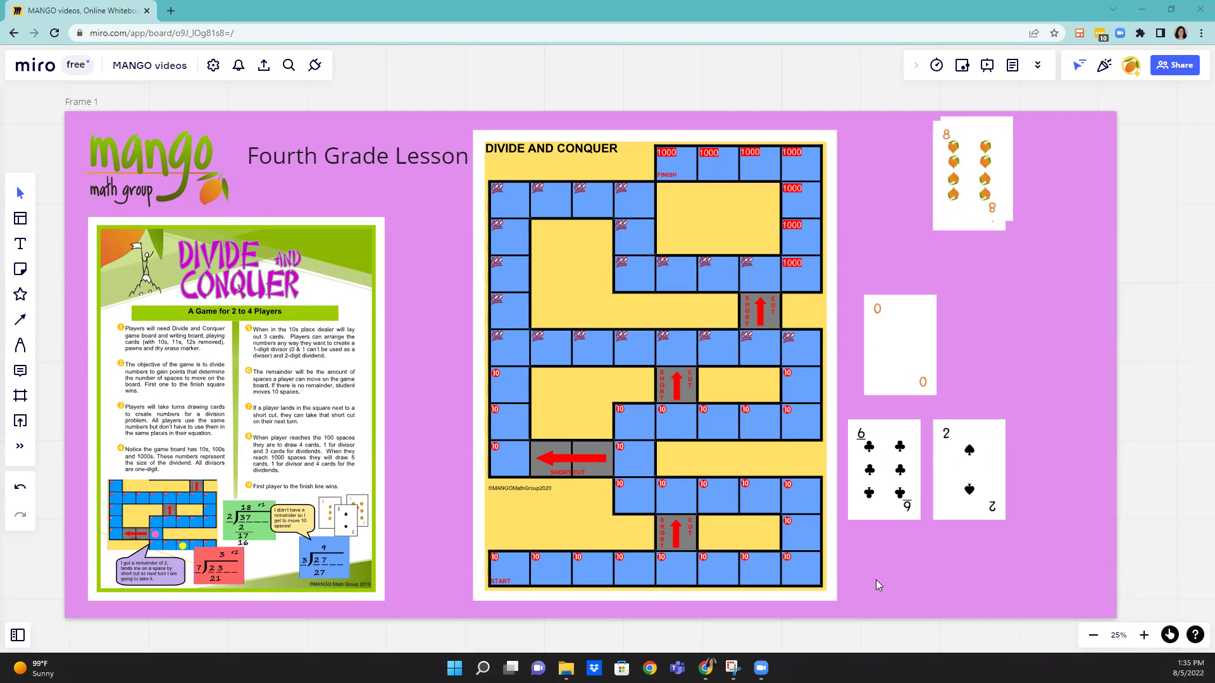
Place the blank 0 card beside the 2 of spades so the row reads 620.
left_click_drag(904, 380, 916, 385)
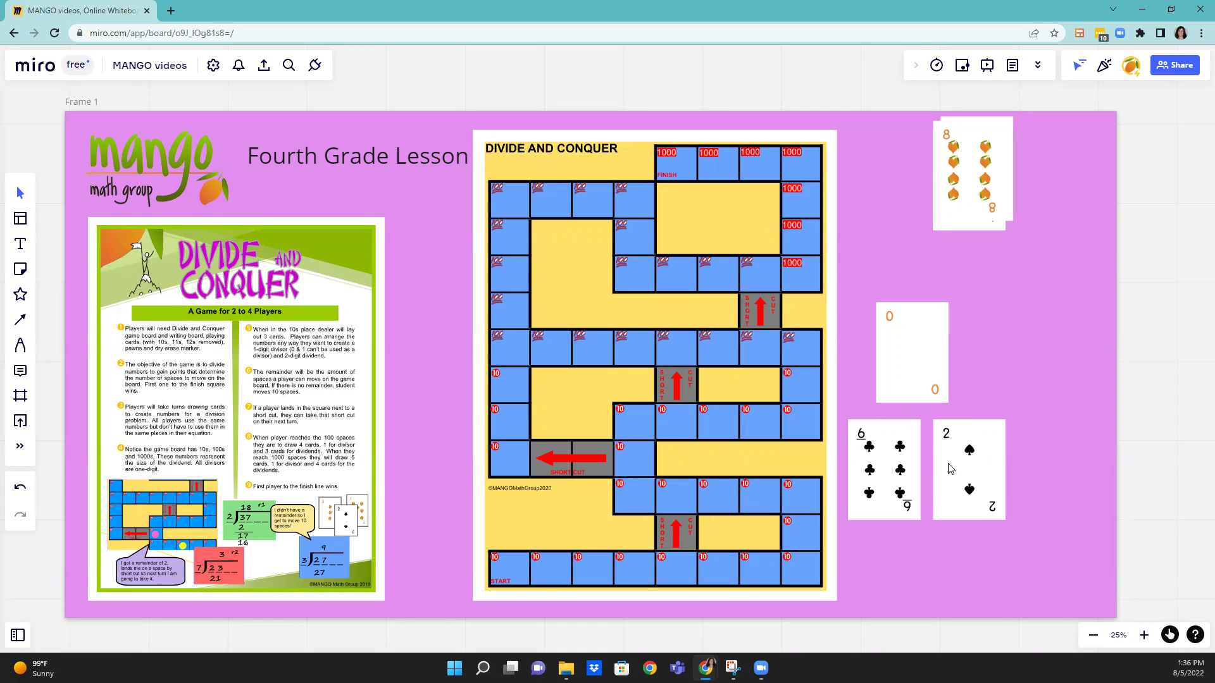
left_click_drag(949, 469, 947, 467)
left_click_drag(920, 387, 913, 390)
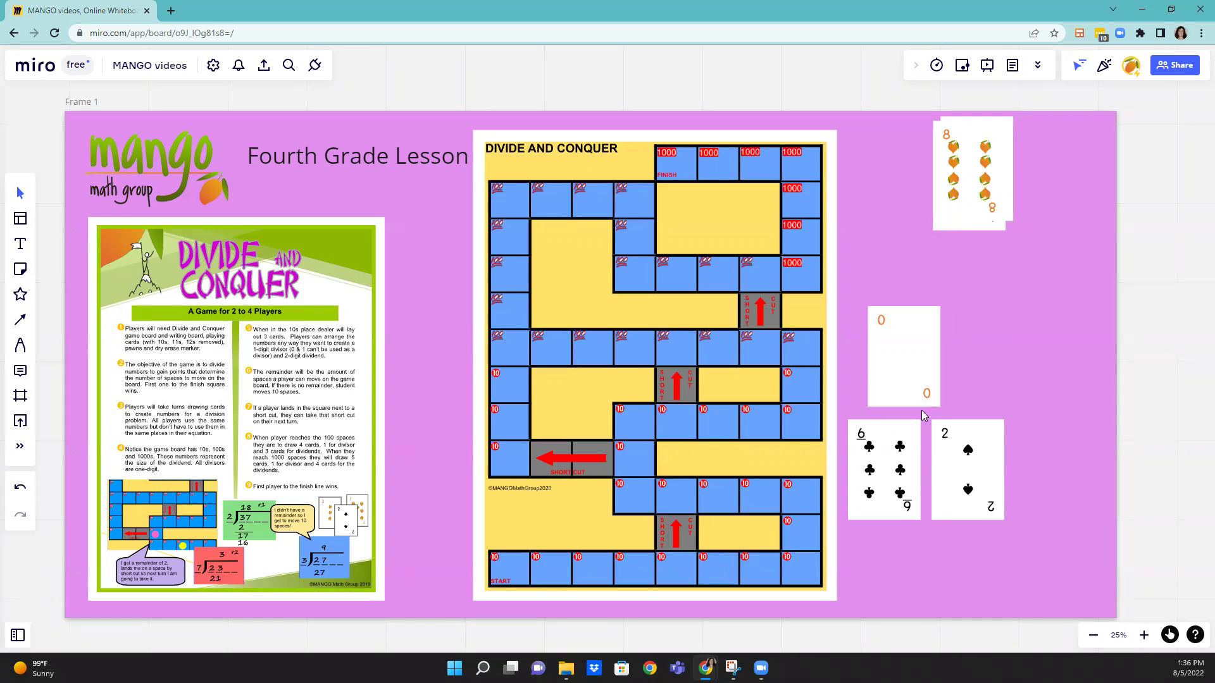
left_click_drag(914, 382, 1060, 490)
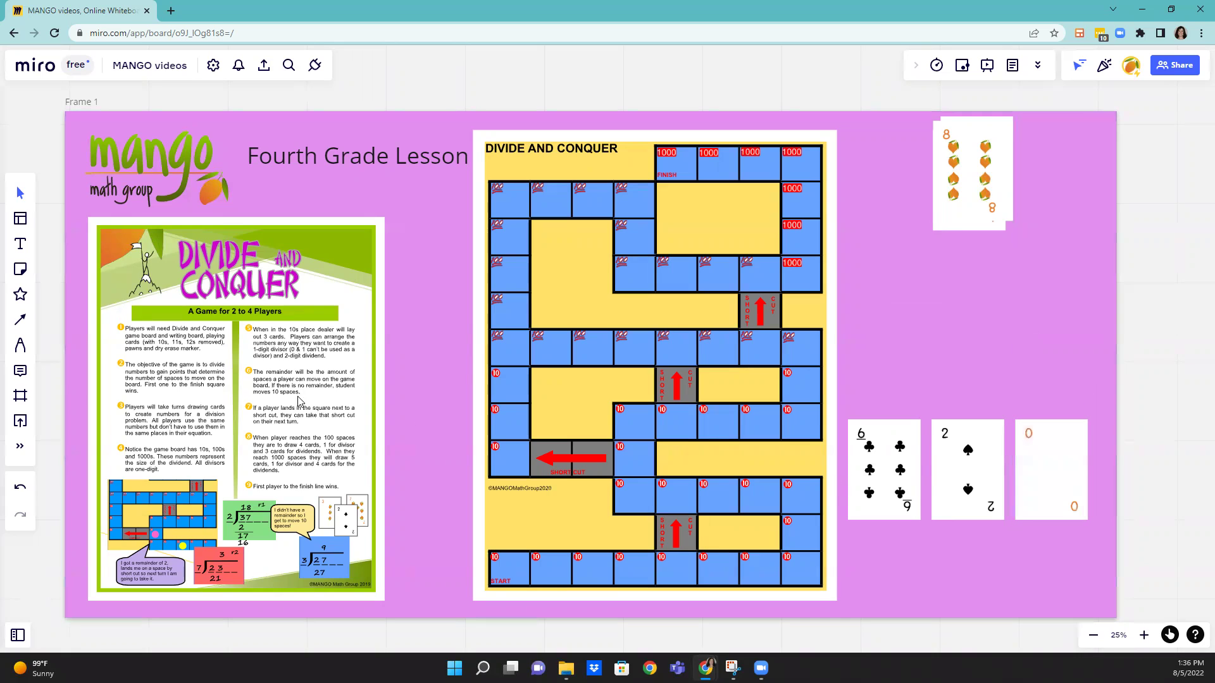
Draw a division bracket beside the 6 card with the quotient 3 above it.
left_click(19, 347)
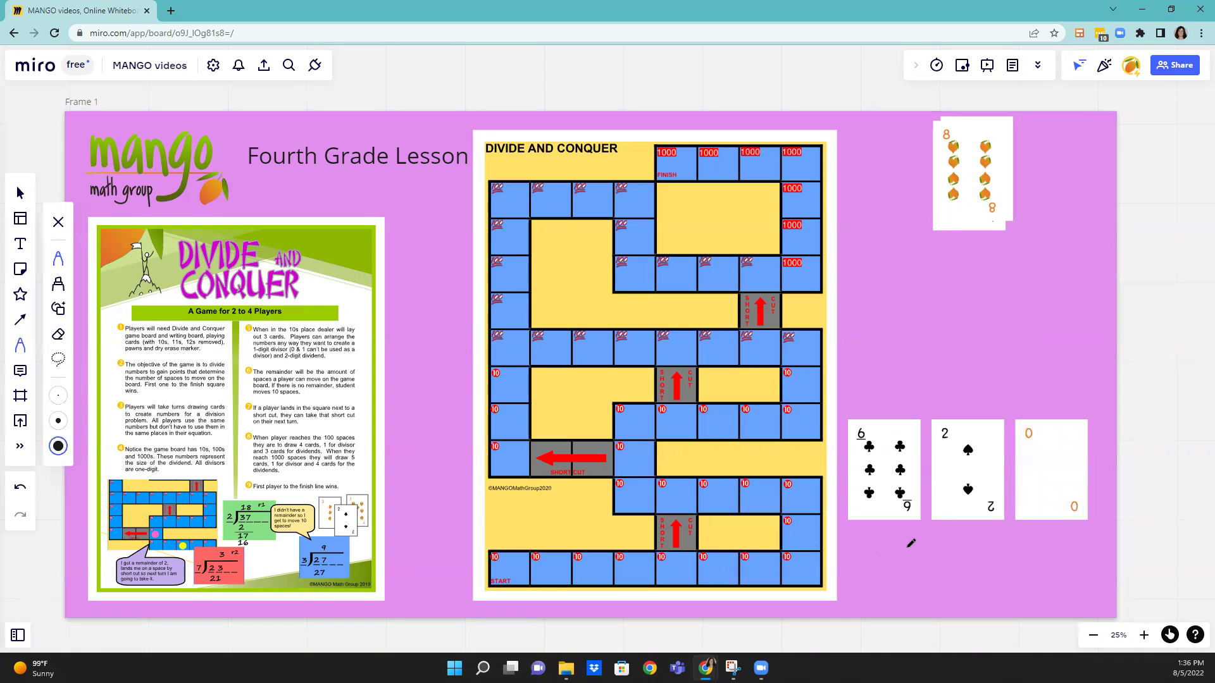
mouse_move(925, 532)
left_mouse_down()
mouse_move(928, 494)
mouse_move(1092, 403)
left_mouse_up()
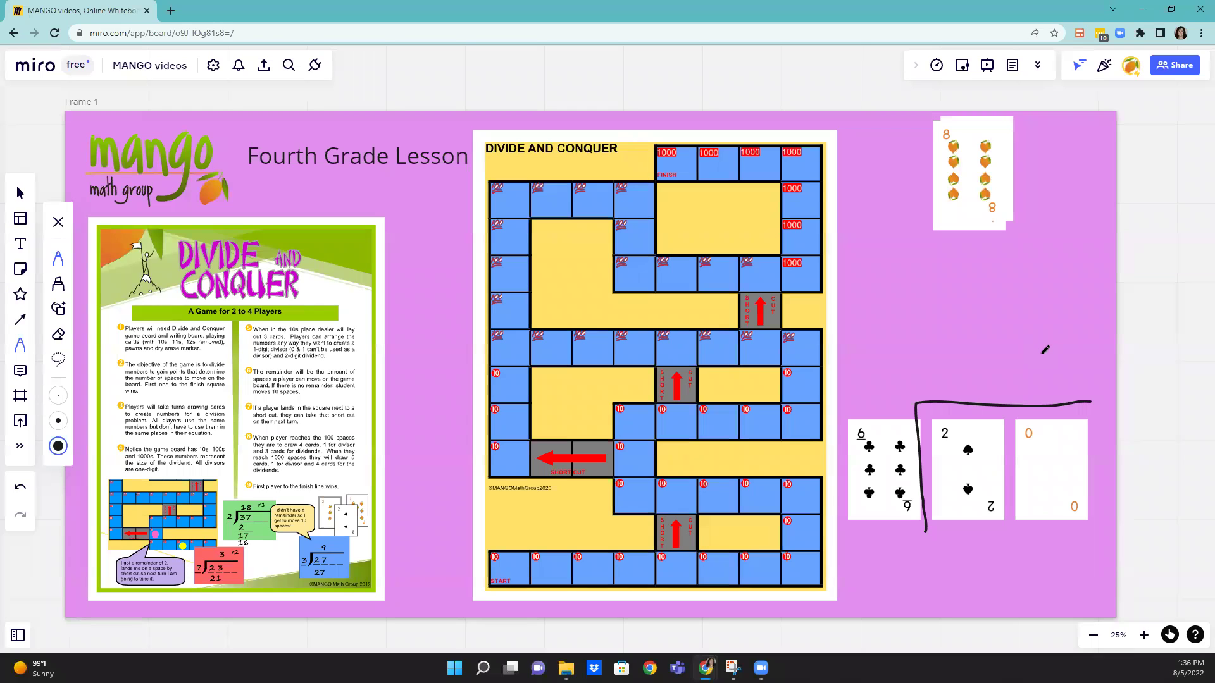
mouse_move(1045, 349)
left_mouse_down()
mouse_move(1059, 376)
mouse_move(1042, 385)
left_mouse_up()
Write 18 beneath, a subtraction line with remainder 2, and R2 by the quotient.
left_click_drag(974, 539, 974, 573)
left_click_drag(1065, 529, 1063, 532)
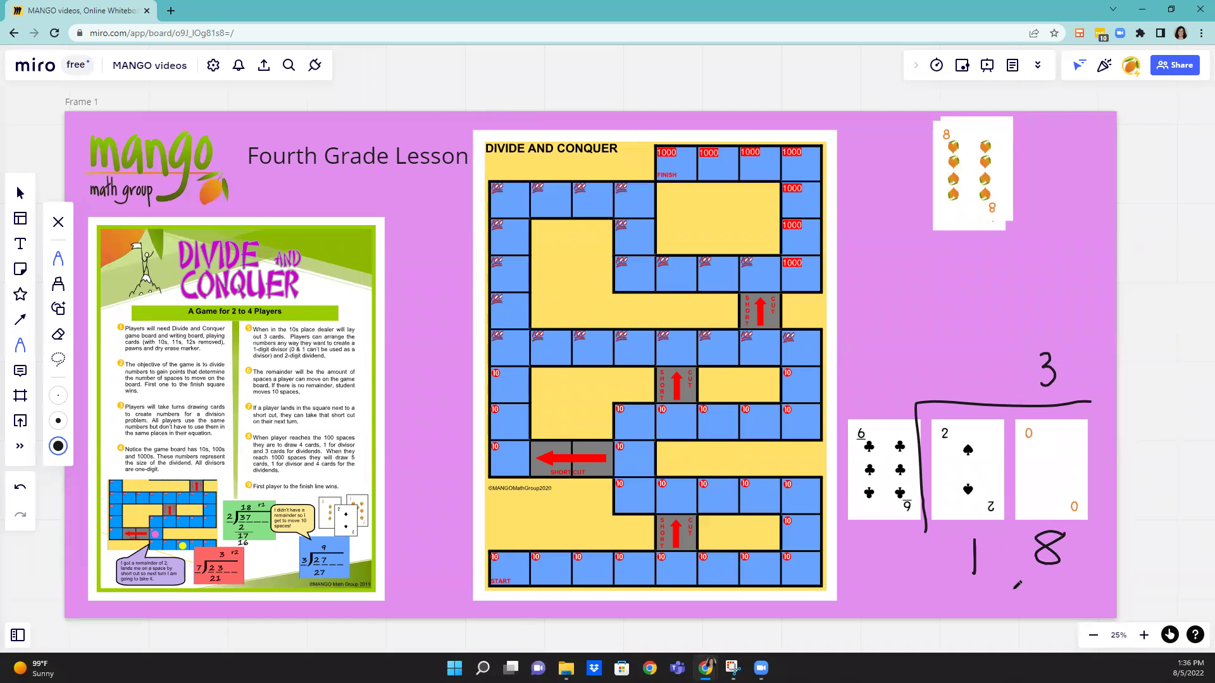
mouse_move(955, 590)
left_mouse_down()
mouse_move(1100, 574)
mouse_move(1080, 611)
left_mouse_up()
mouse_move(1066, 332)
left_mouse_down()
mouse_move(1079, 355)
mouse_move(1100, 351)
left_mouse_up()
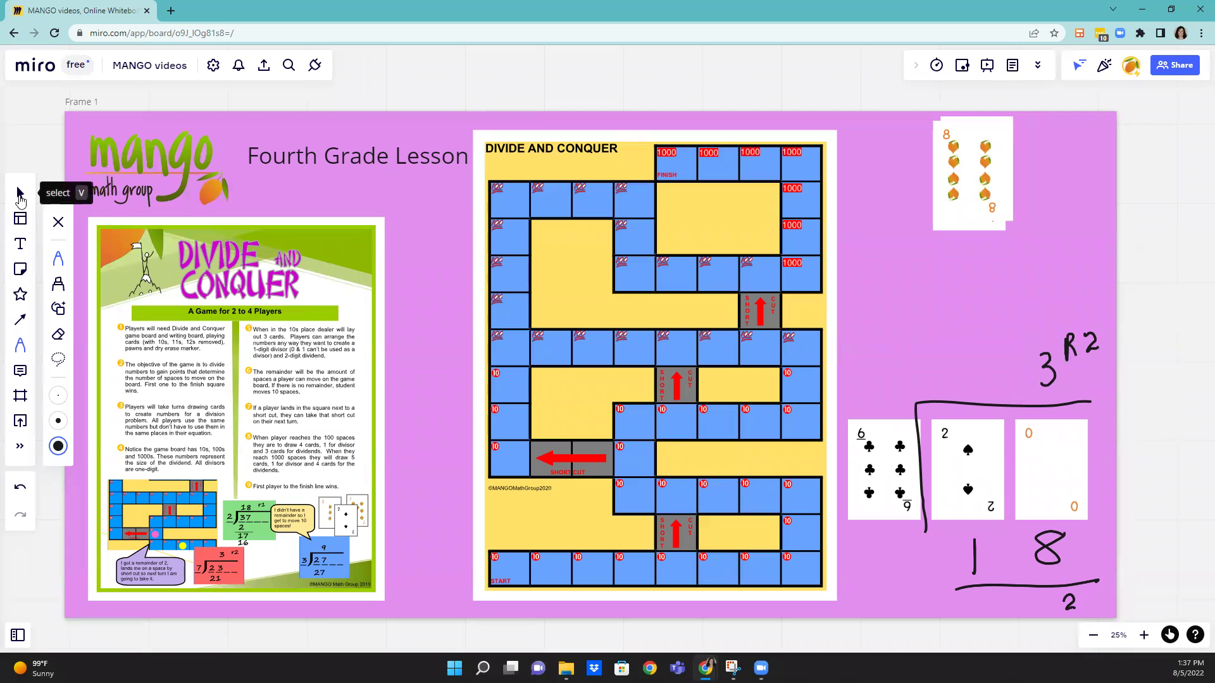
Rearrange the 6, 2 and 0 cards into 2, 6, 0 order above the long division.
left_click(19, 194)
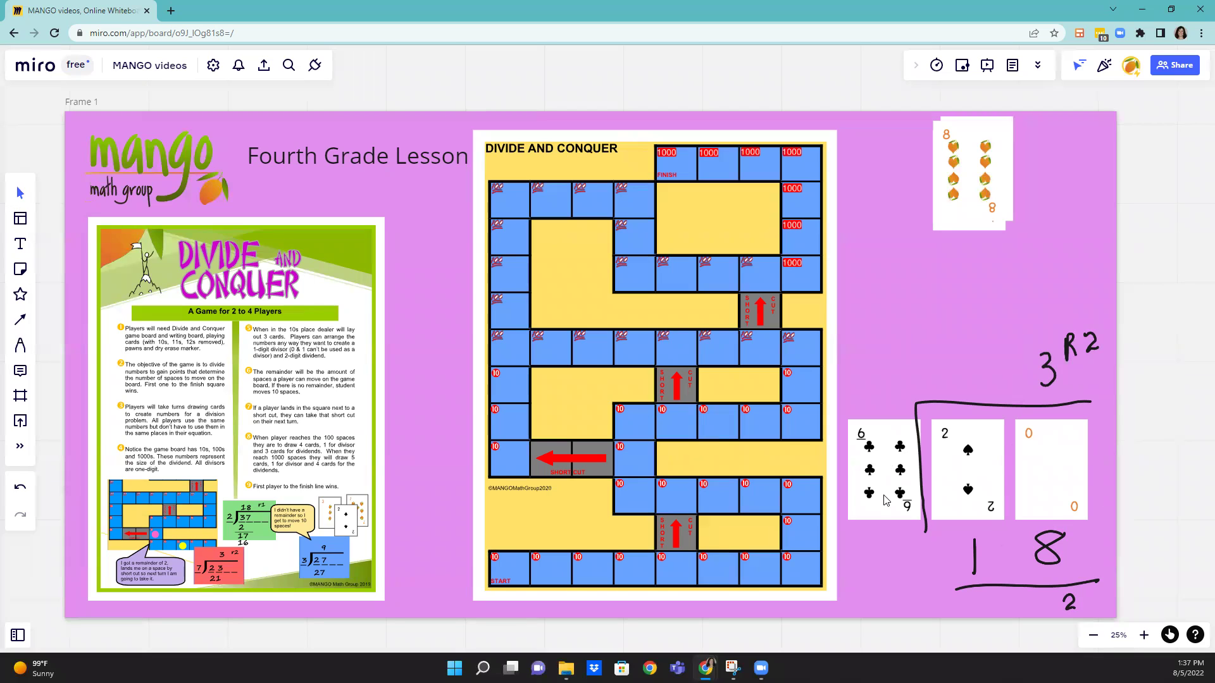
mouse_move(888, 496)
left_mouse_down()
mouse_move(922, 369)
mouse_move(981, 355)
left_mouse_up()
left_click_drag(961, 475, 864, 353)
left_click_drag(1054, 491, 1044, 363)
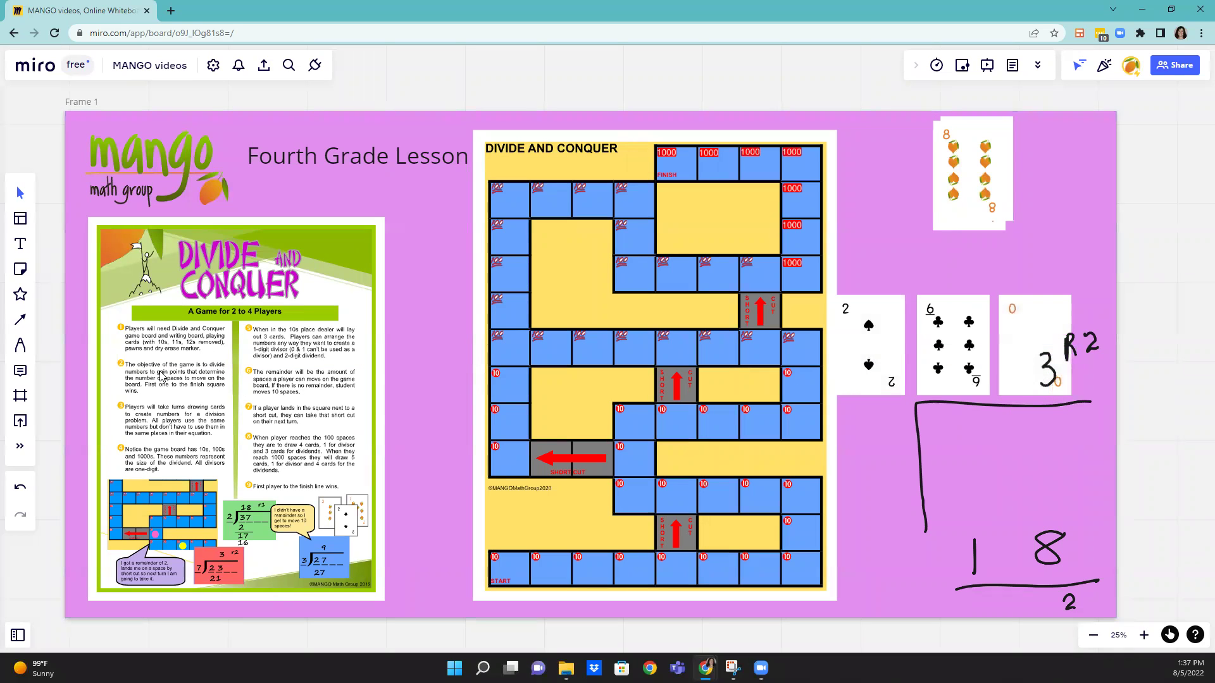
Handwrite 60 ÷ 2 = 30 above the cards.
left_click(21, 348)
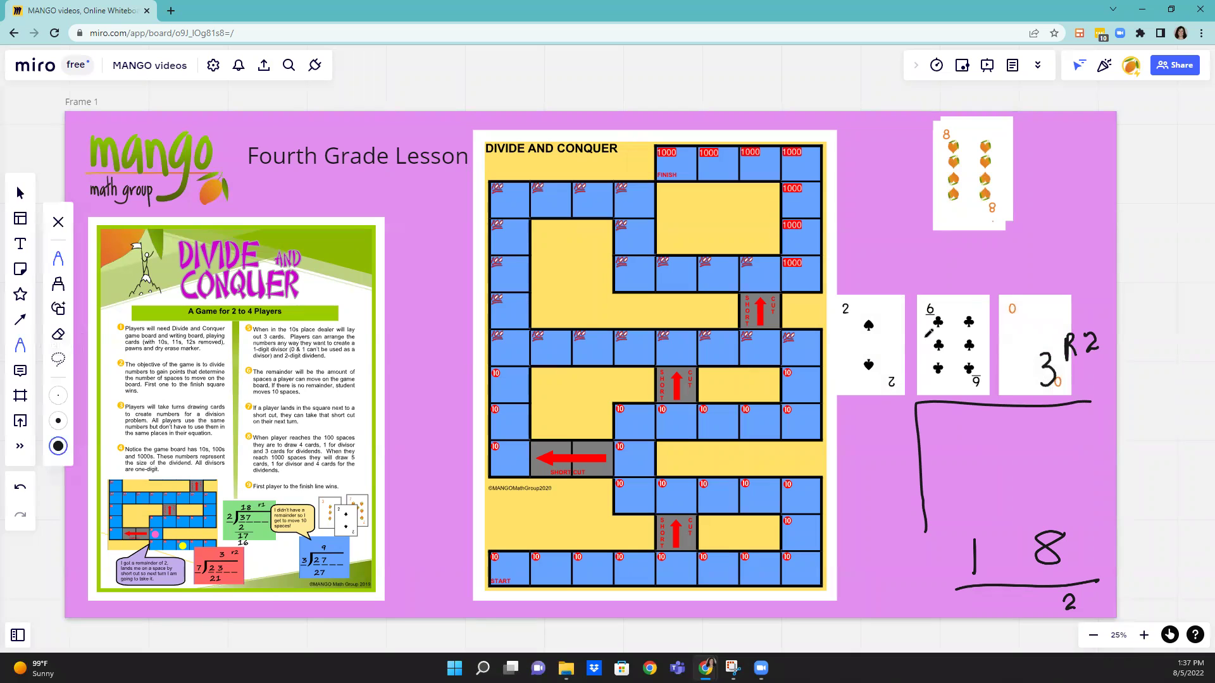
mouse_move(874, 249)
left_mouse_down()
mouse_move(867, 264)
mouse_move(917, 257)
mouse_move(944, 275)
mouse_move(963, 258)
mouse_move(978, 277)
mouse_move(1016, 257)
left_mouse_up()
left_click(920, 252)
left_click(921, 267)
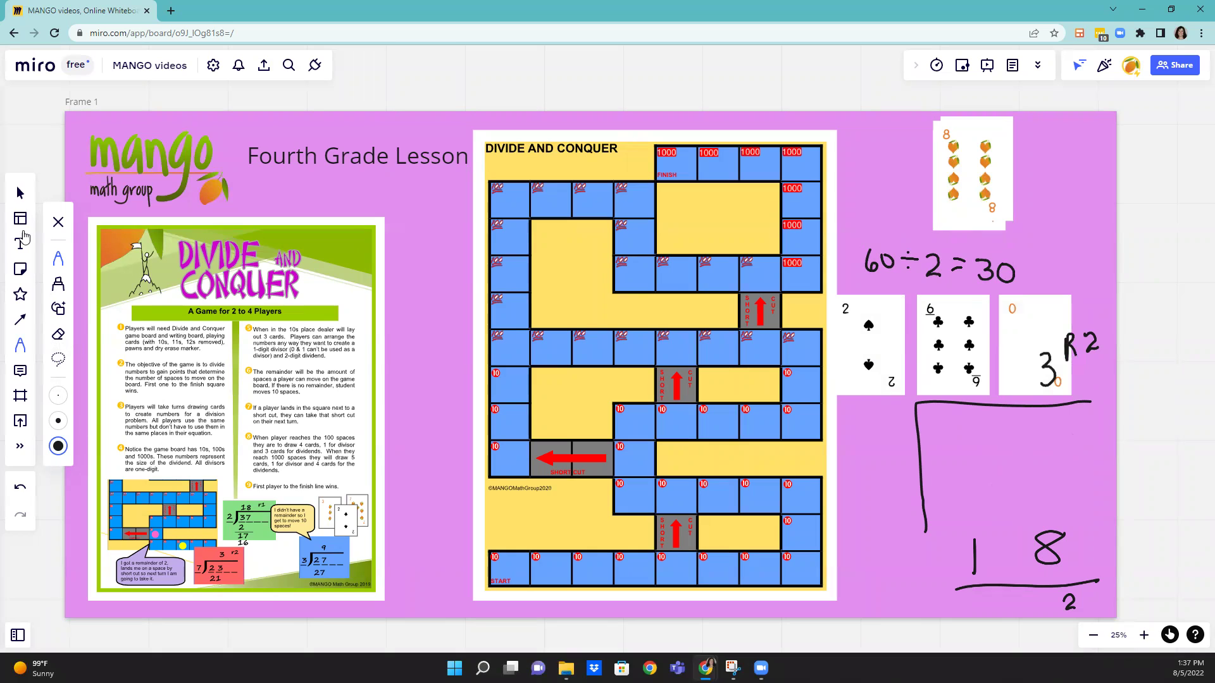
left_click(18, 194)
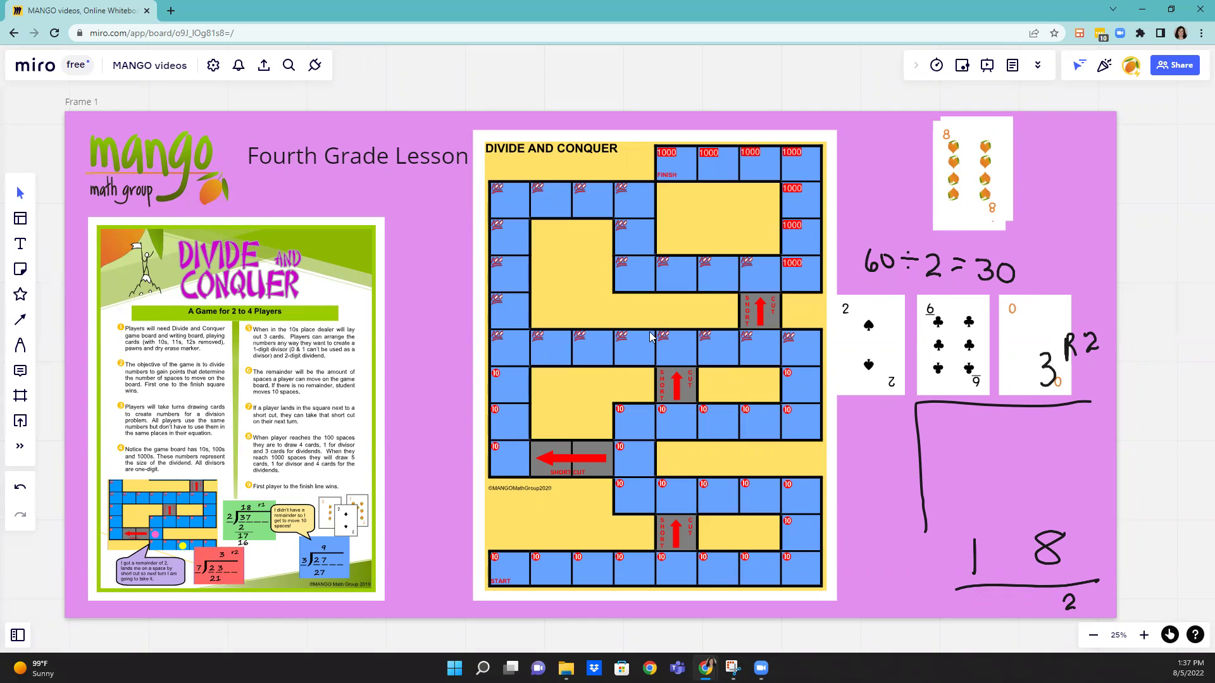
Add a yellow star pawn from the shapes and move it along the game board.
left_click(21, 295)
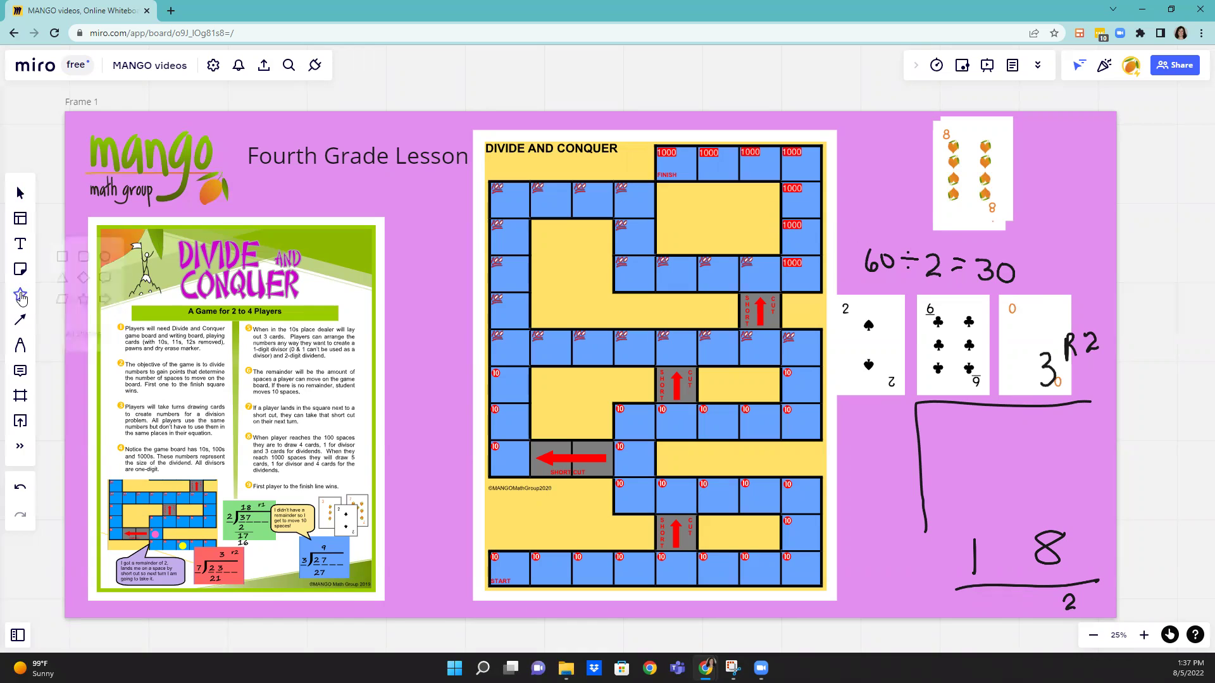
left_click(89, 310)
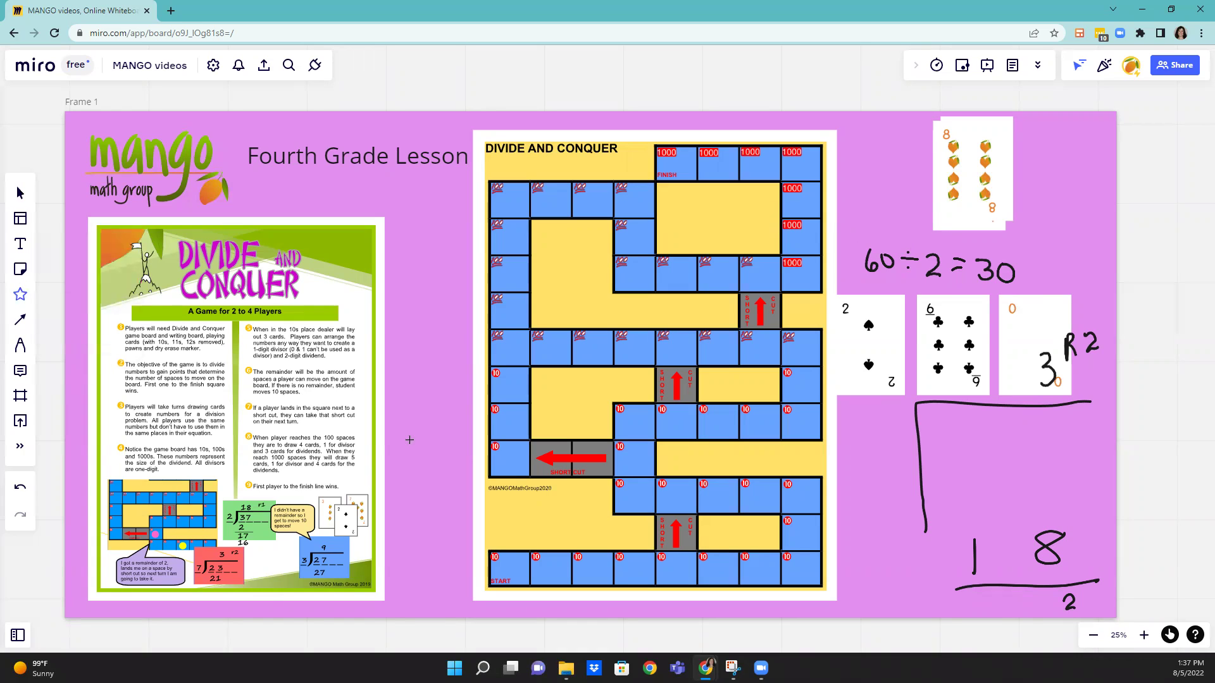
left_click(447, 484)
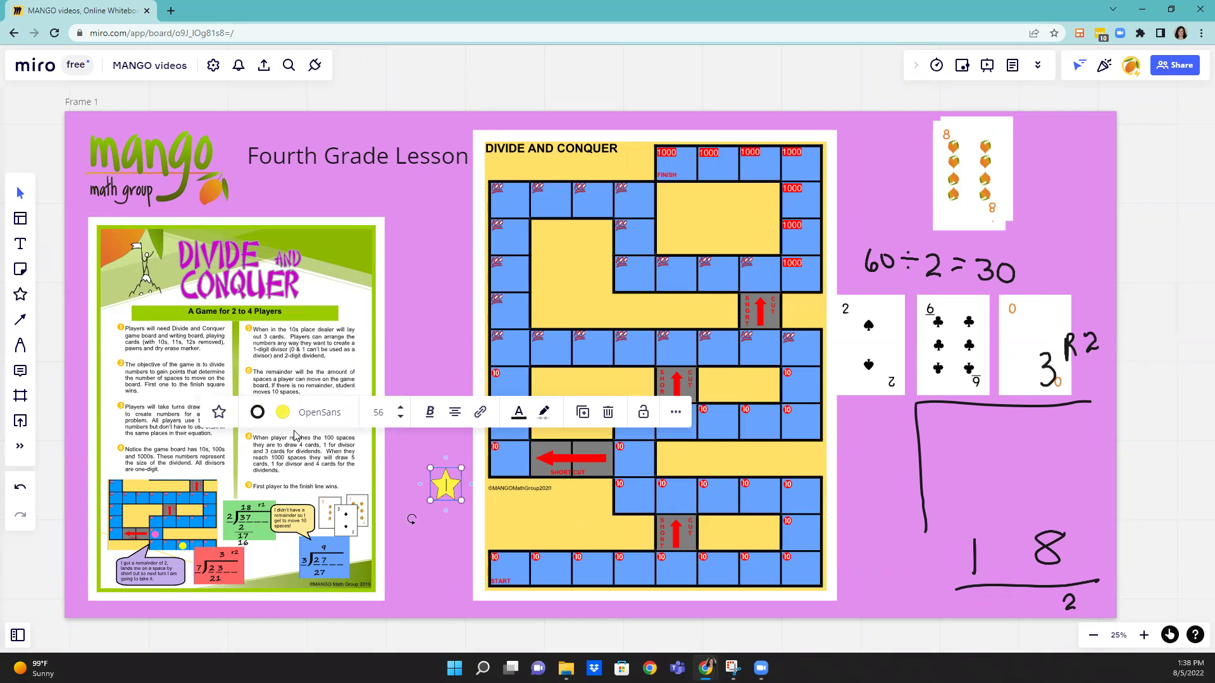
left_click_drag(446, 486, 512, 570)
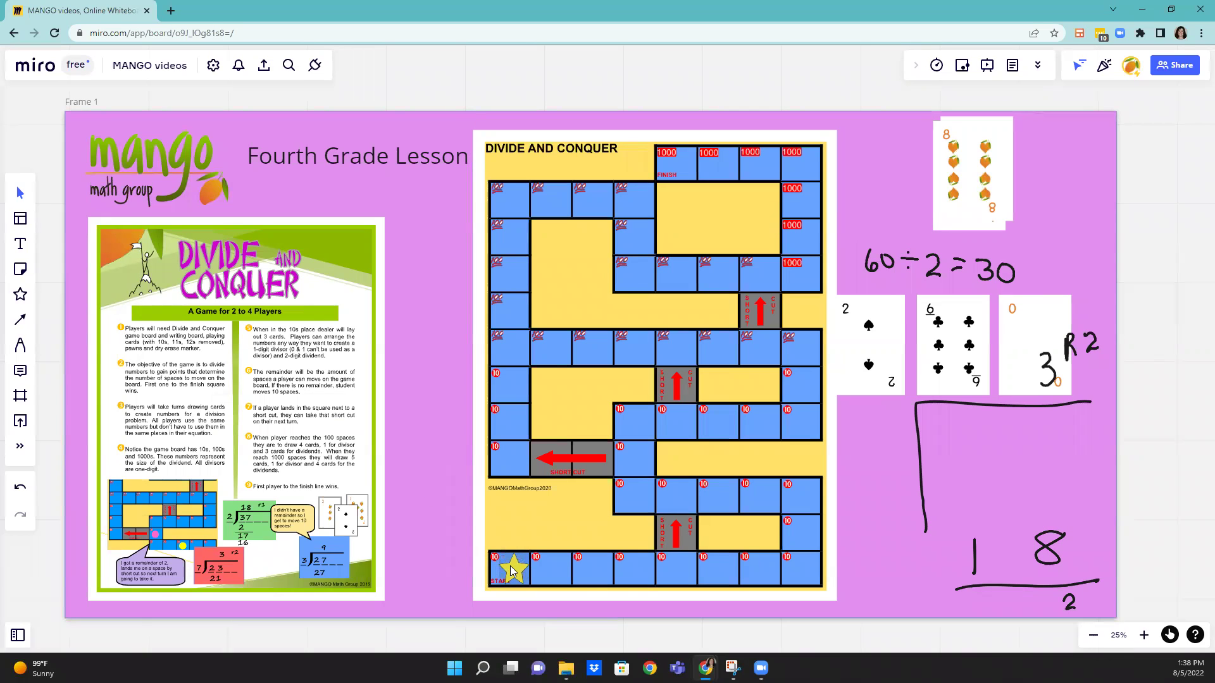
mouse_move(511, 572)
left_mouse_down()
mouse_move(759, 577)
mouse_move(804, 560)
mouse_move(804, 534)
left_mouse_up()
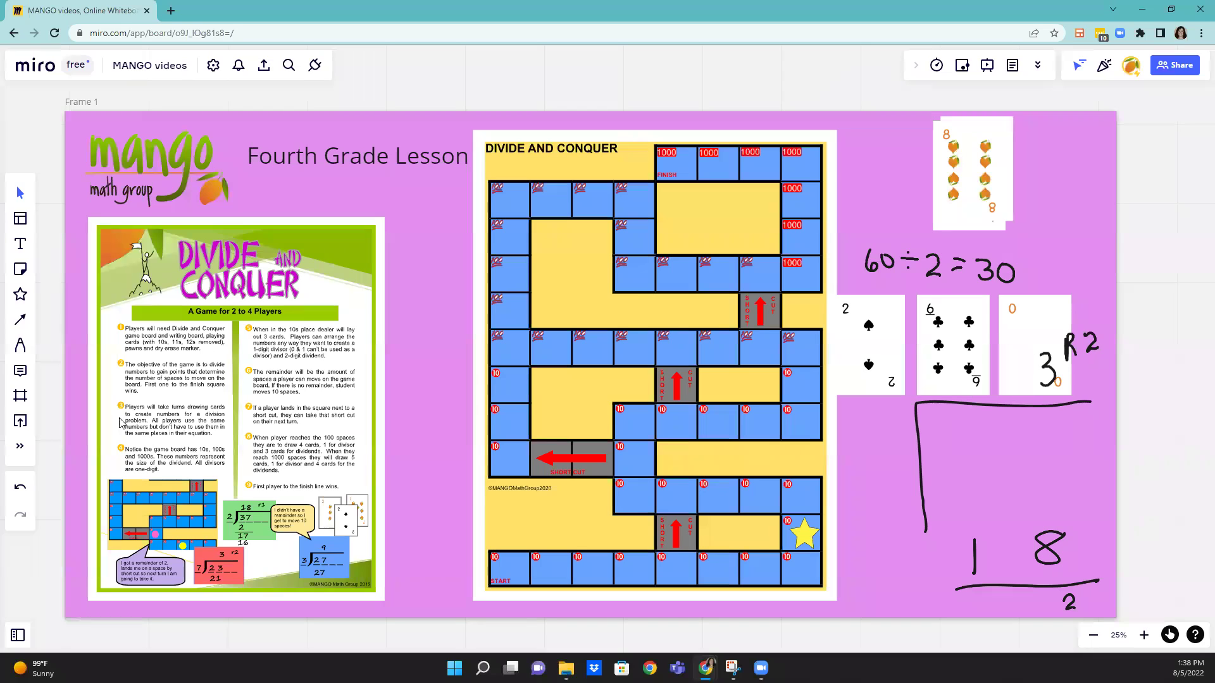
Duplicate the star pawn and place the copy on the START square.
left_click(805, 535)
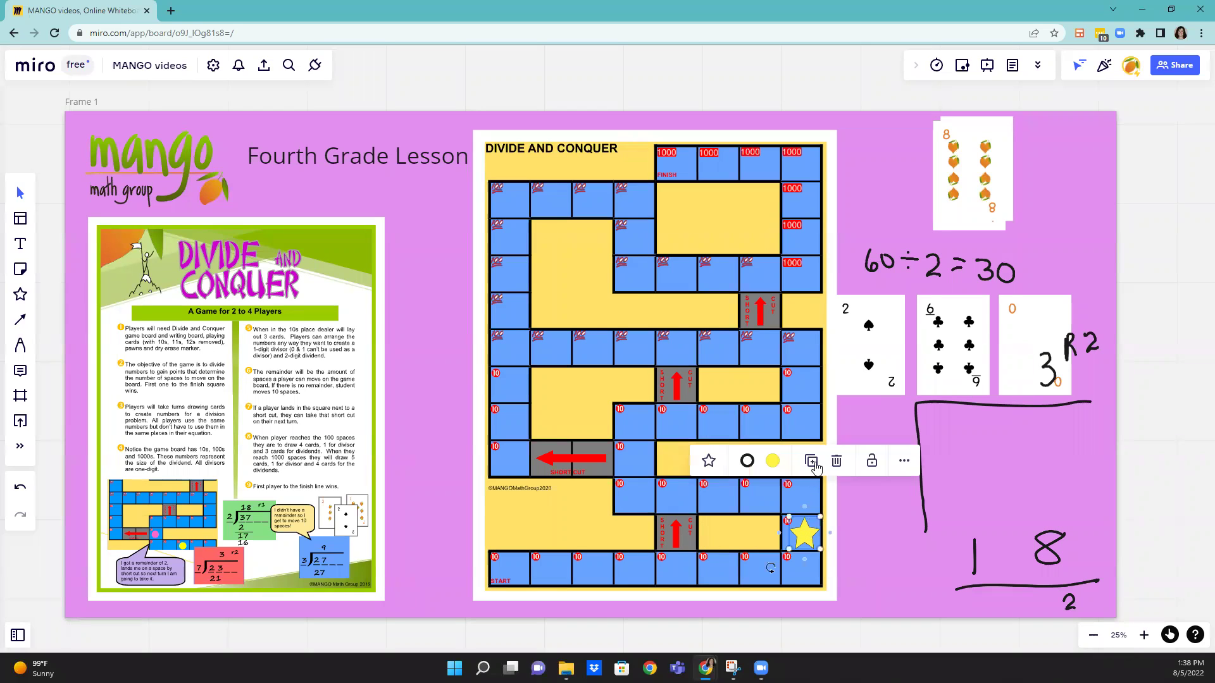
left_click(813, 465)
left_click_drag(777, 545, 549, 577)
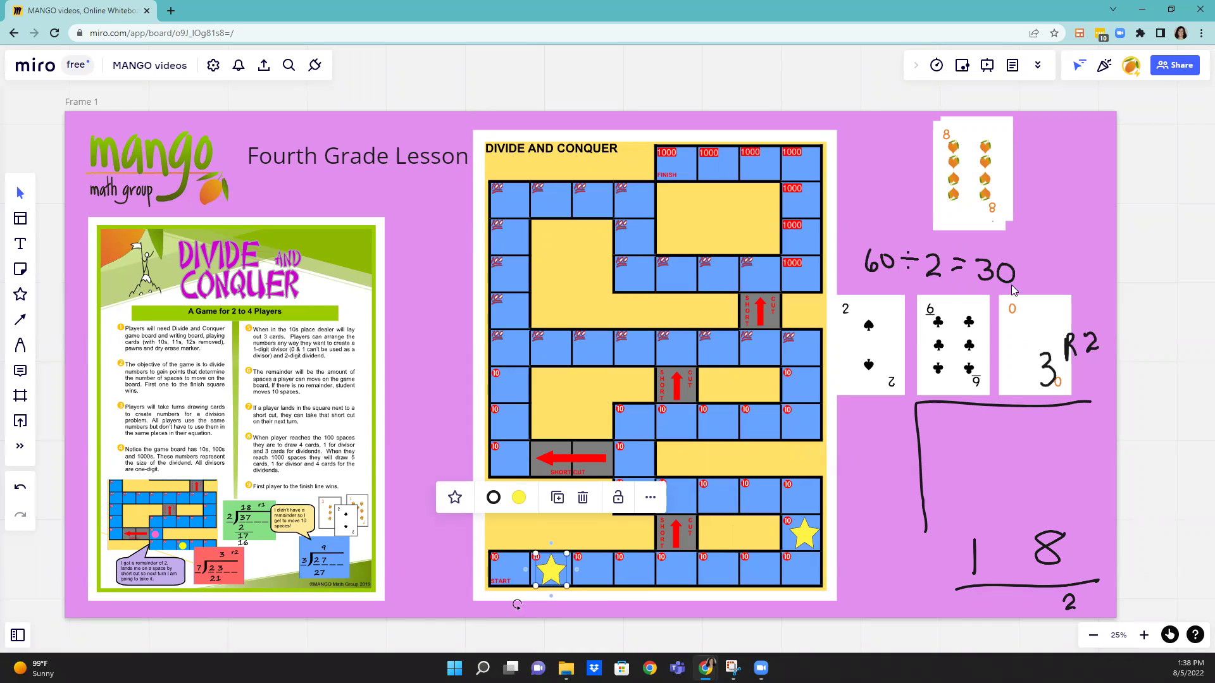
left_click(876, 448)
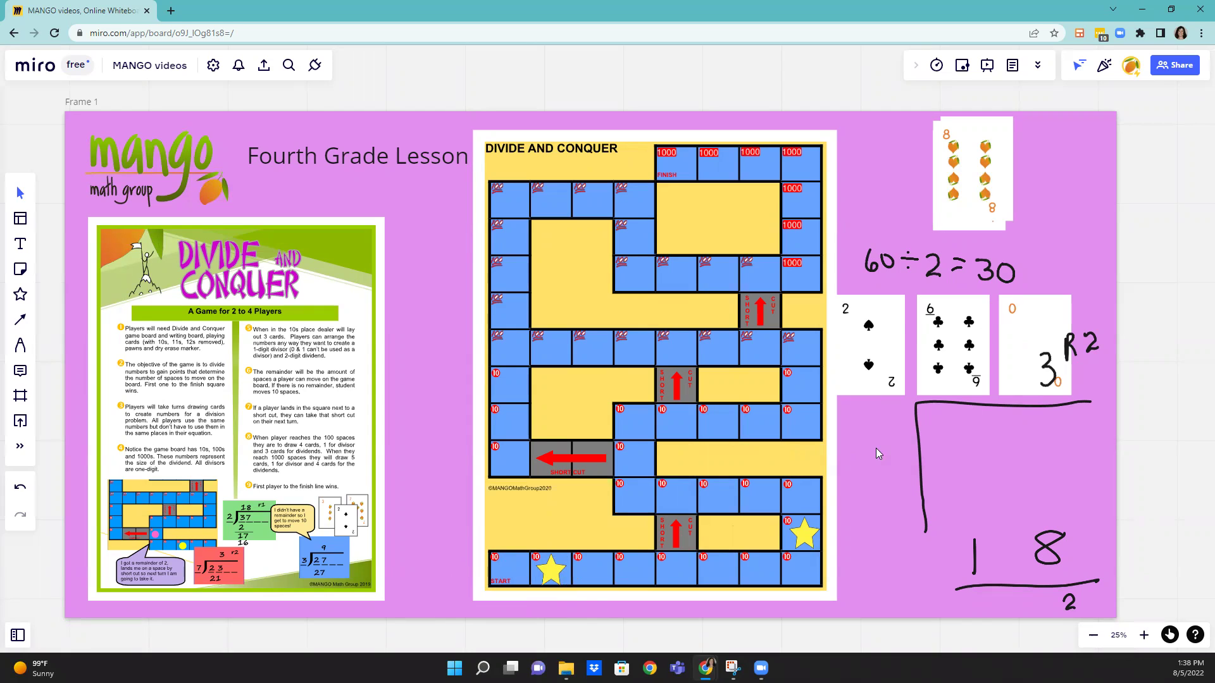
Erase the handwritten division work with the Eraser.
left_click(18, 345)
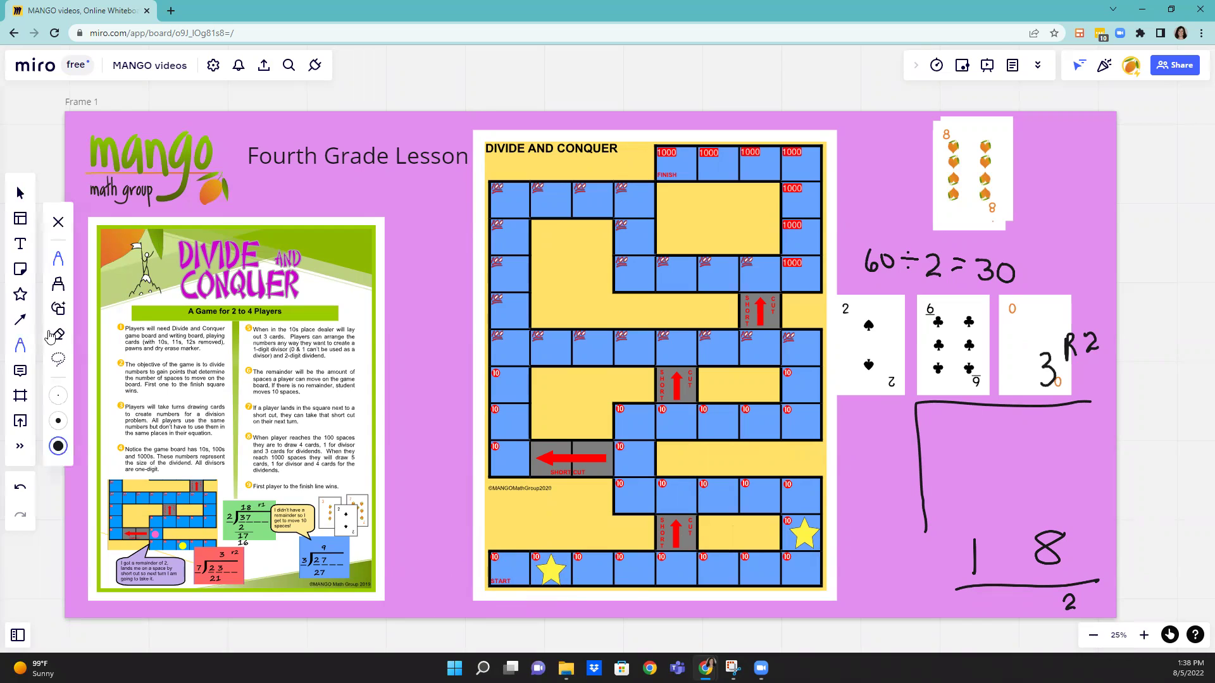
left_click(57, 335)
mouse_move(902, 271)
left_mouse_down()
mouse_move(931, 251)
mouse_move(1064, 301)
mouse_move(1063, 356)
mouse_move(1089, 391)
mouse_move(1048, 555)
mouse_move(1080, 598)
left_mouse_up()
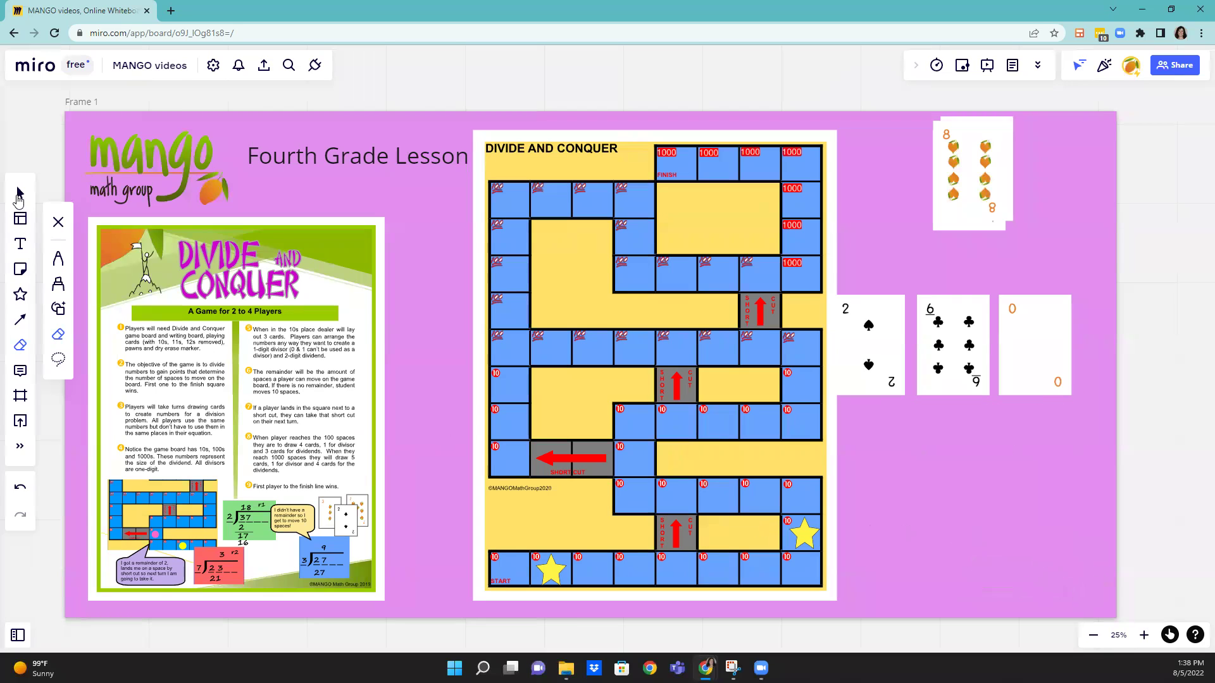
Move the right star and the START star up to the same row.
left_click(20, 193)
left_click_drag(805, 535, 805, 358)
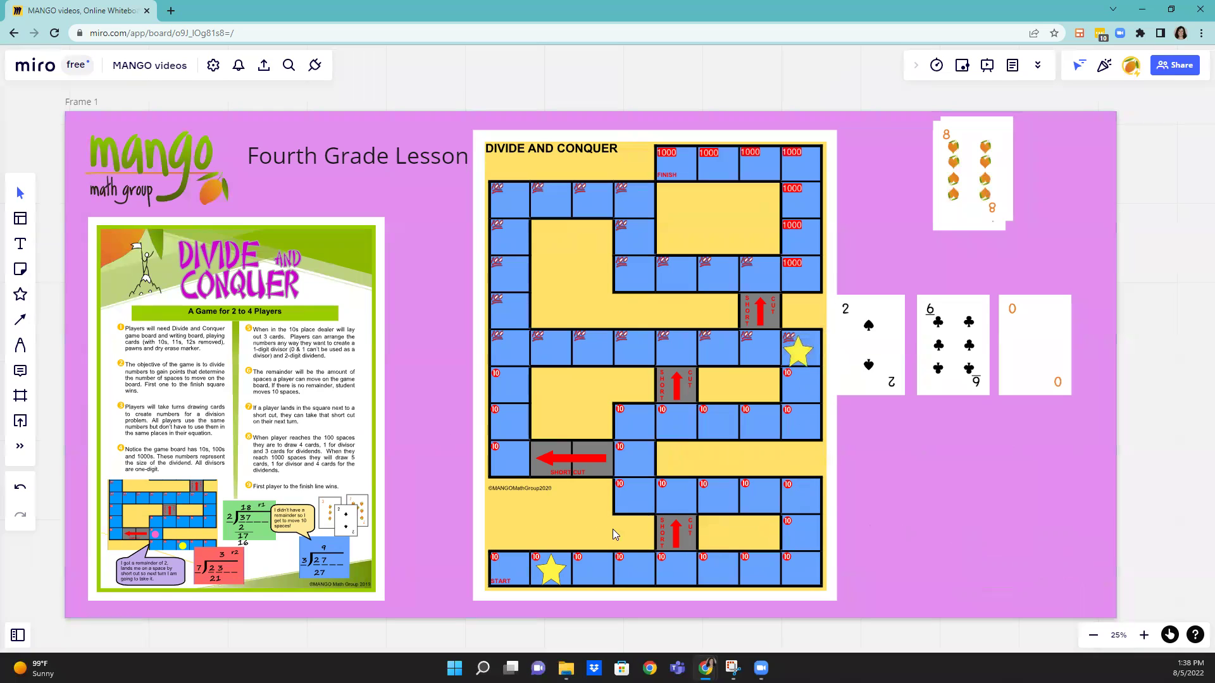
left_click_drag(553, 573, 634, 353)
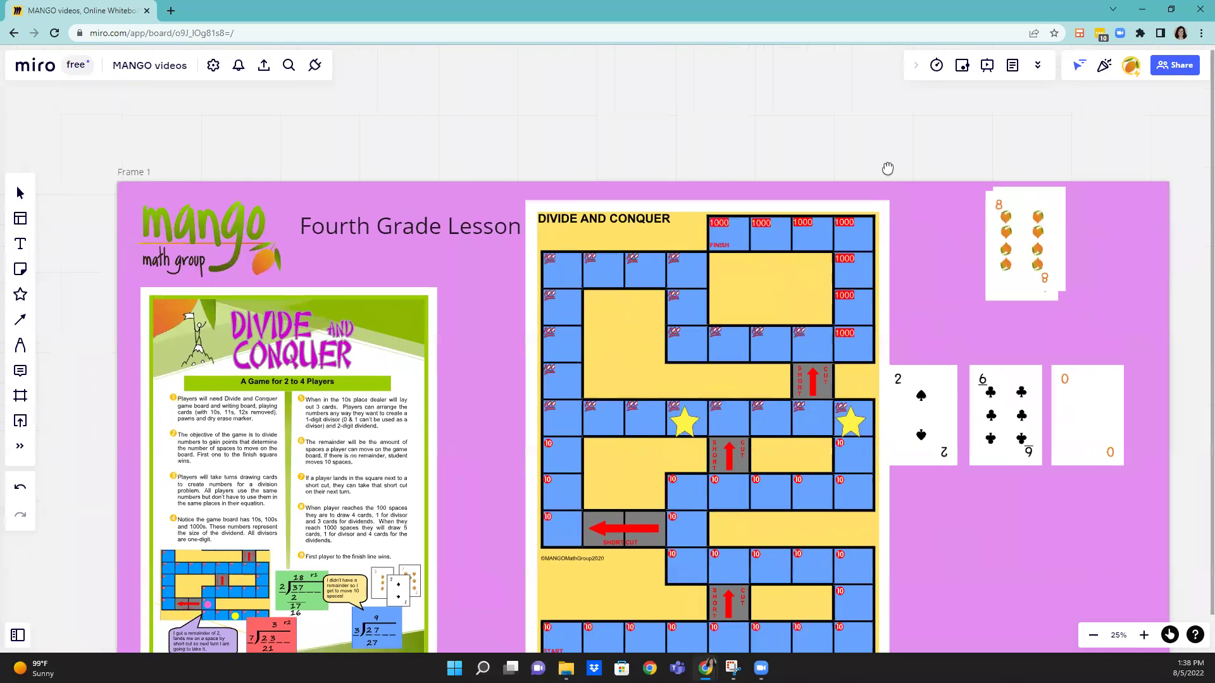
scroll(887, 168, "right", 3)
Bring the 8 card down from the stack and line up the 2, 6, 8 and 0 cards in one row.
left_click(21, 194)
mouse_move(941, 176)
left_mouse_down()
mouse_move(1005, 476)
mouse_move(1016, 472)
left_mouse_up()
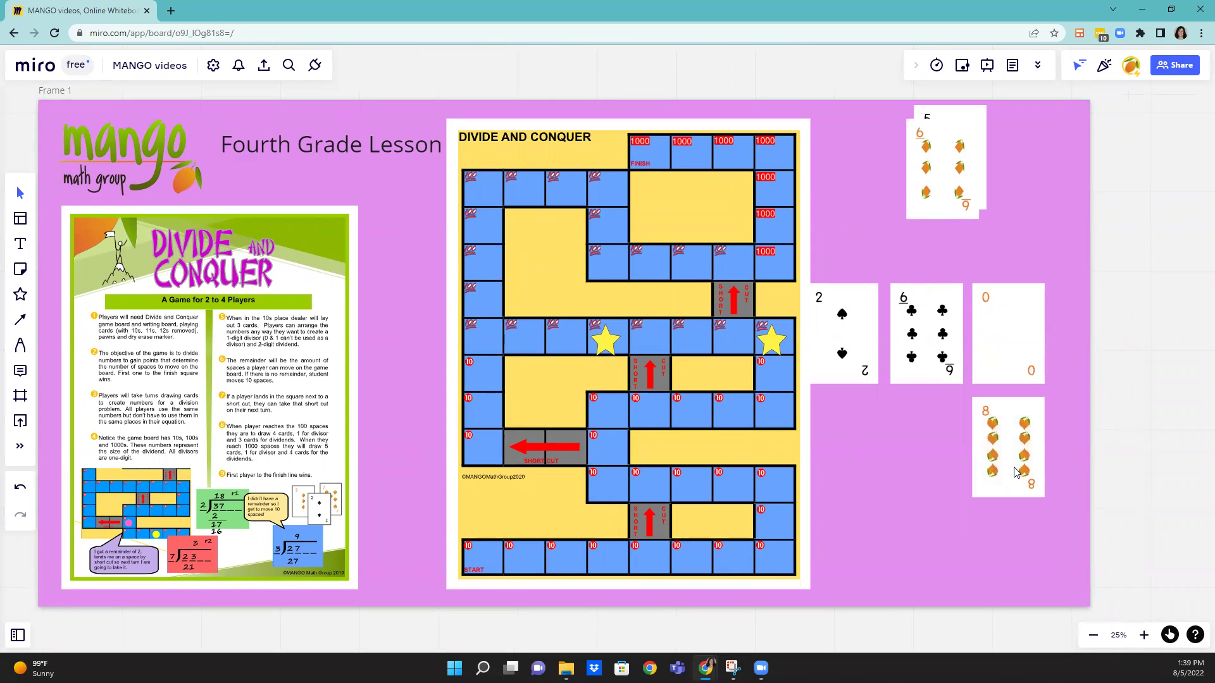
left_click_drag(855, 384, 880, 493)
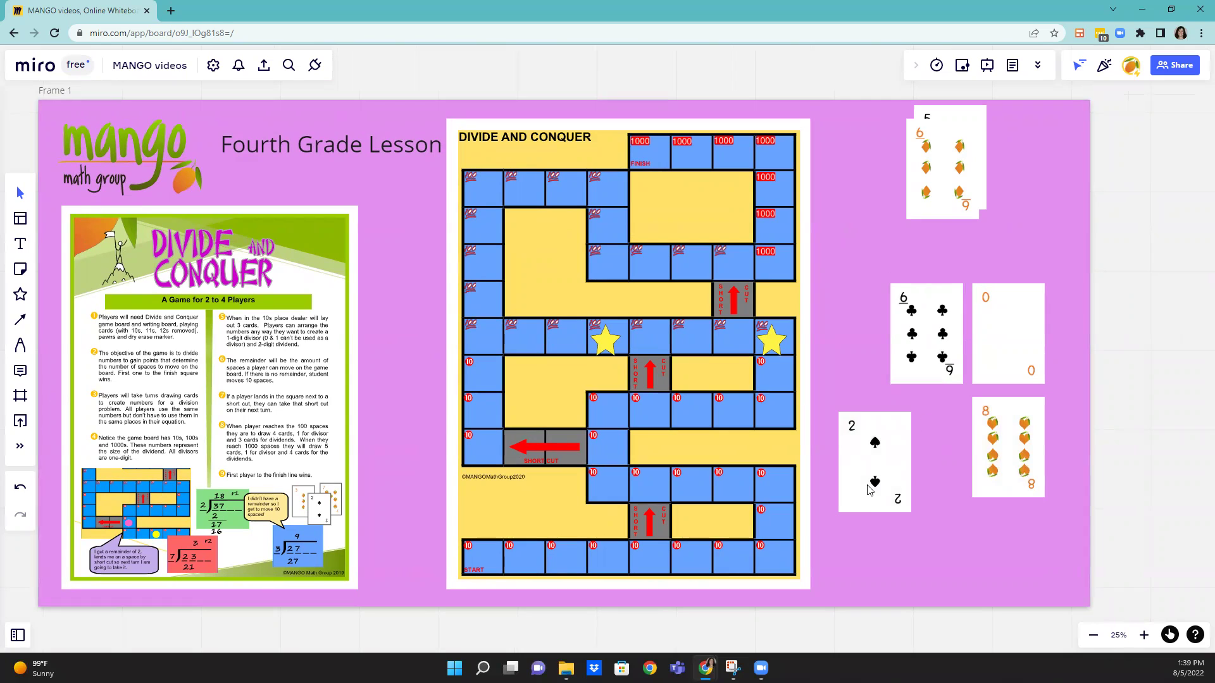
left_click_drag(862, 484, 850, 485)
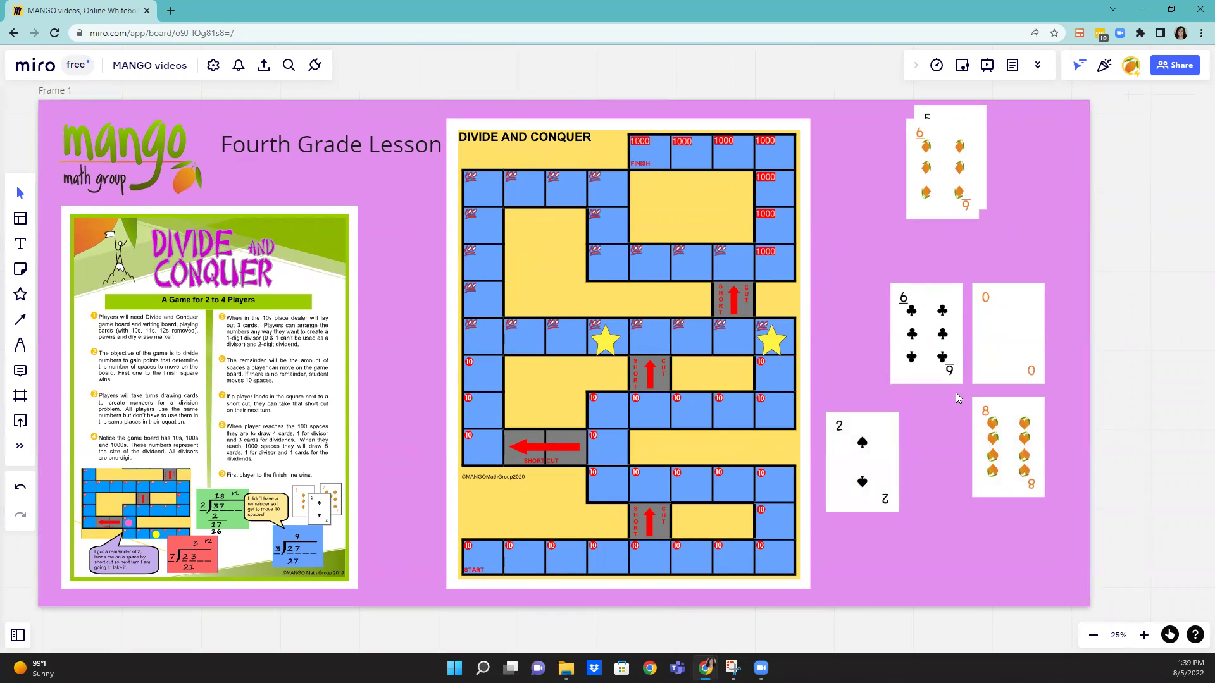
mouse_move(946, 378)
left_mouse_down()
mouse_move(967, 505)
mouse_move(1050, 498)
left_mouse_up()
mouse_move(1014, 374)
left_mouse_down()
mouse_move(1119, 480)
mouse_move(1119, 500)
left_mouse_up()
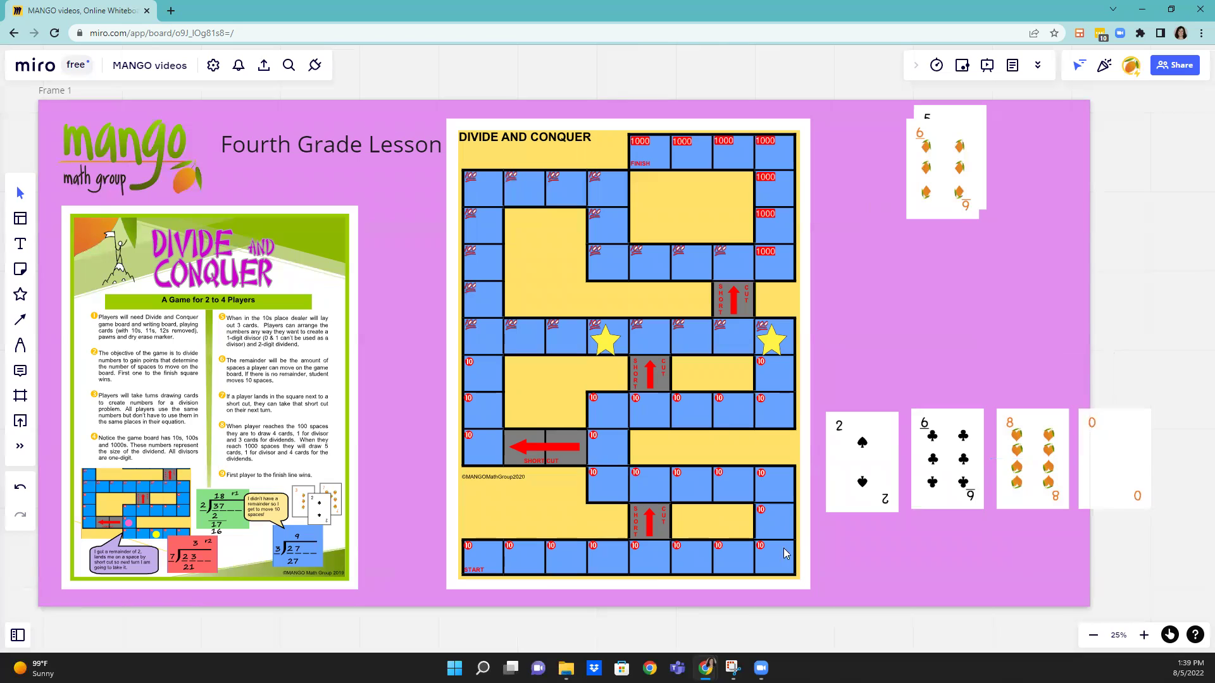
left_click(19, 347)
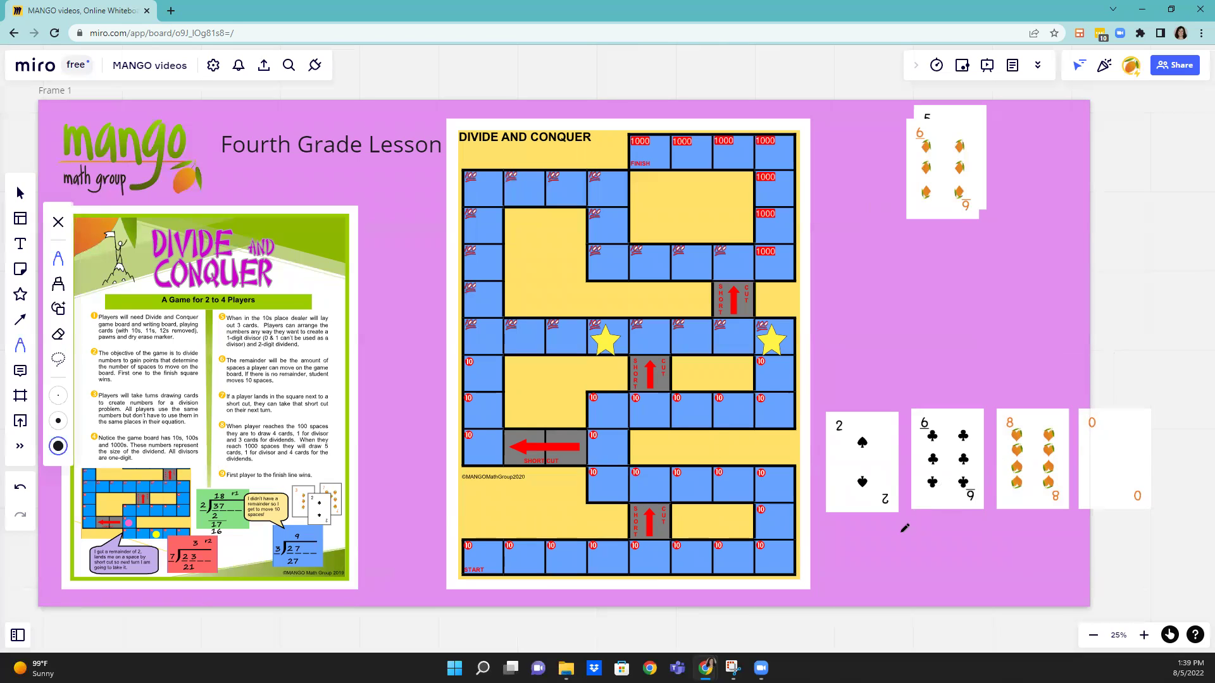
left_click_drag(909, 532, 1144, 386)
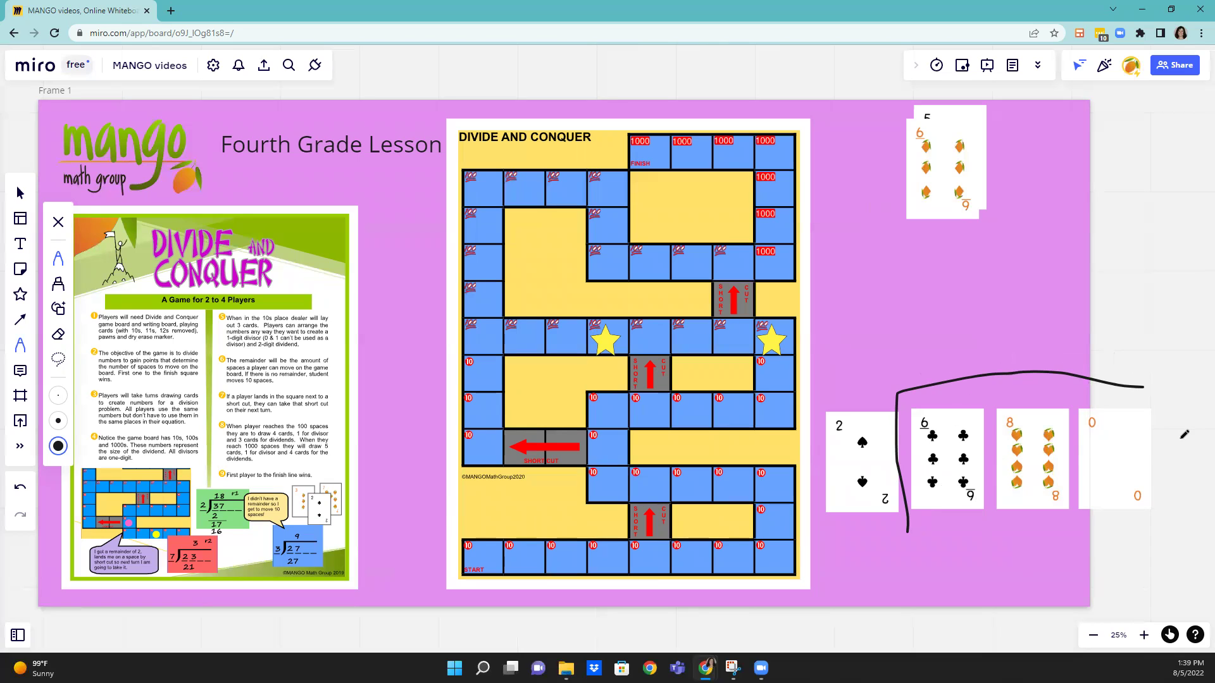
left_click_drag(900, 456, 918, 391)
left_click(59, 334)
left_click_drag(877, 439, 907, 432)
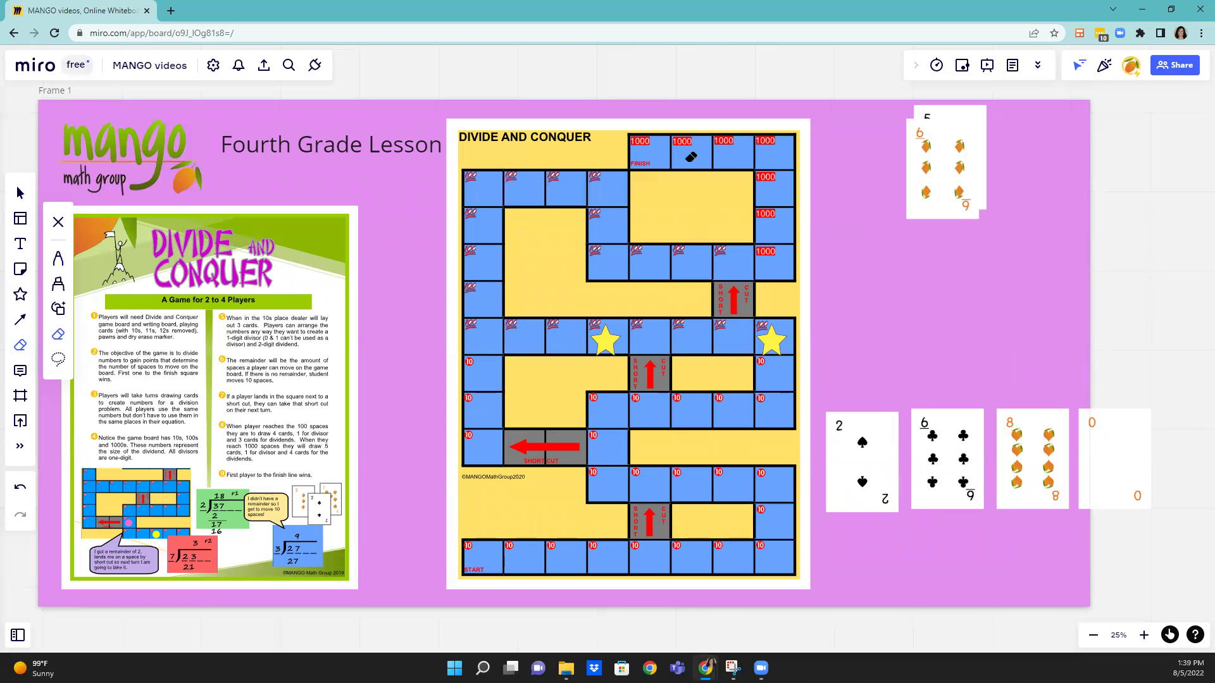
Move the 6 card from the top stack below the row and line the 2 of spades up beside it.
left_click(20, 192)
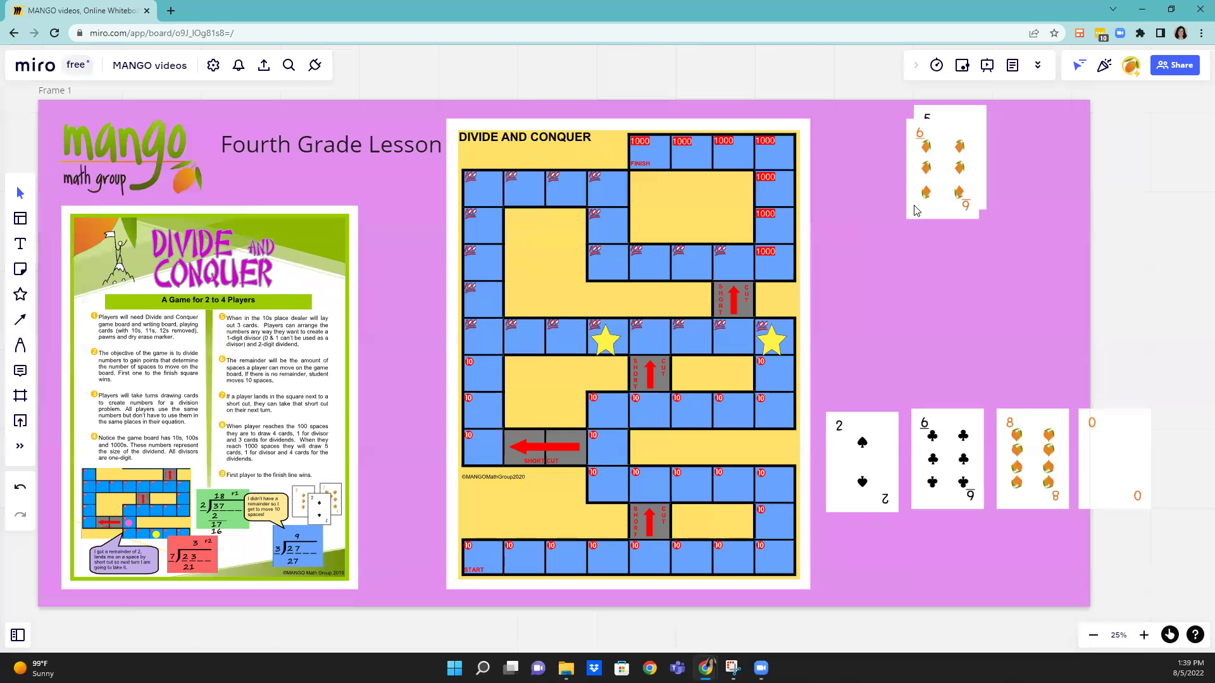
mouse_move(932, 202)
left_mouse_down()
mouse_move(1025, 342)
mouse_move(1009, 589)
left_mouse_up()
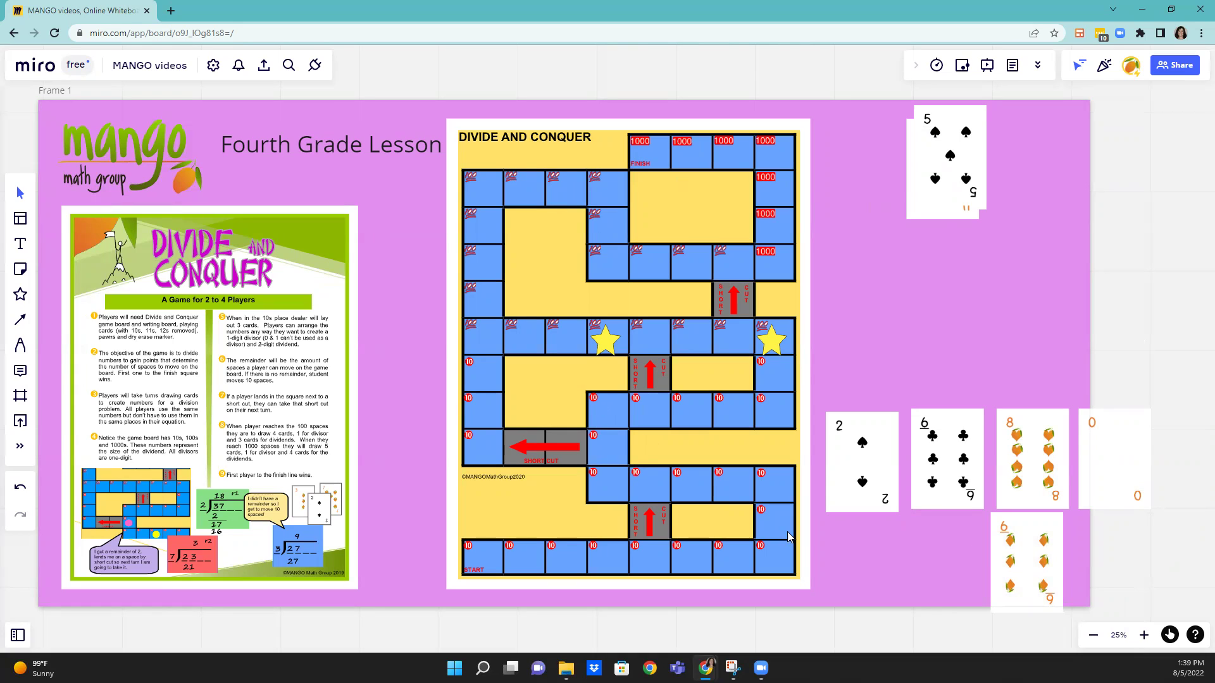
left_click_drag(865, 497, 855, 472)
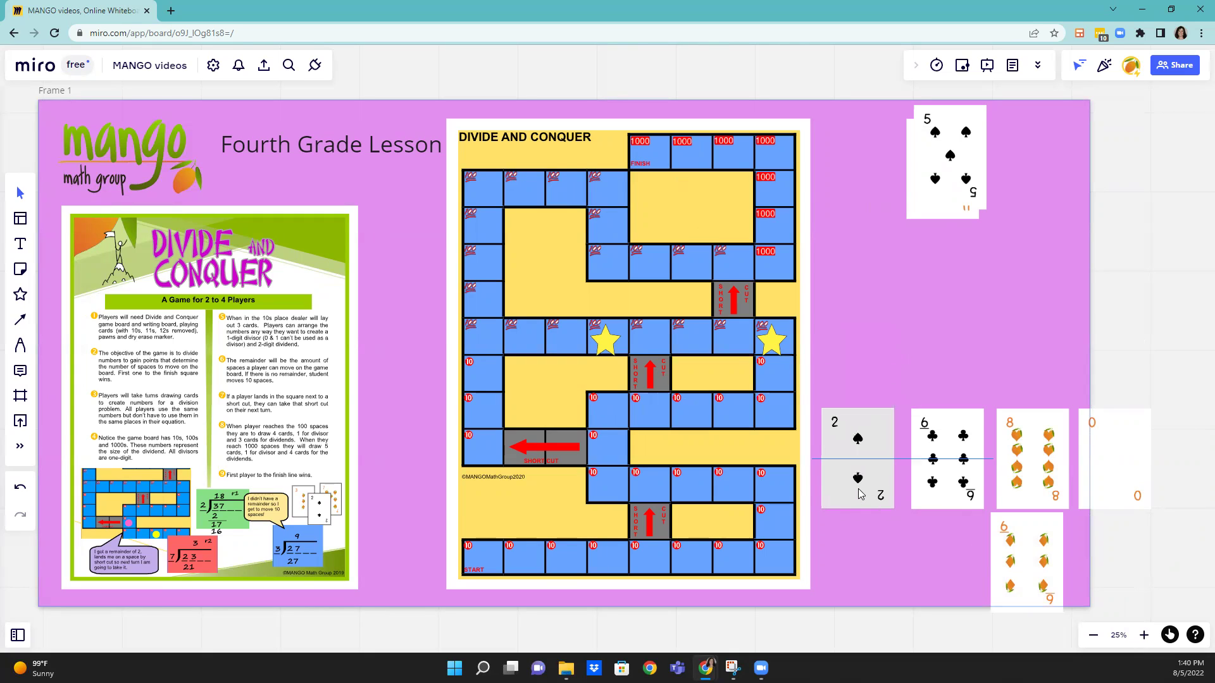
left_click_drag(854, 471, 863, 501)
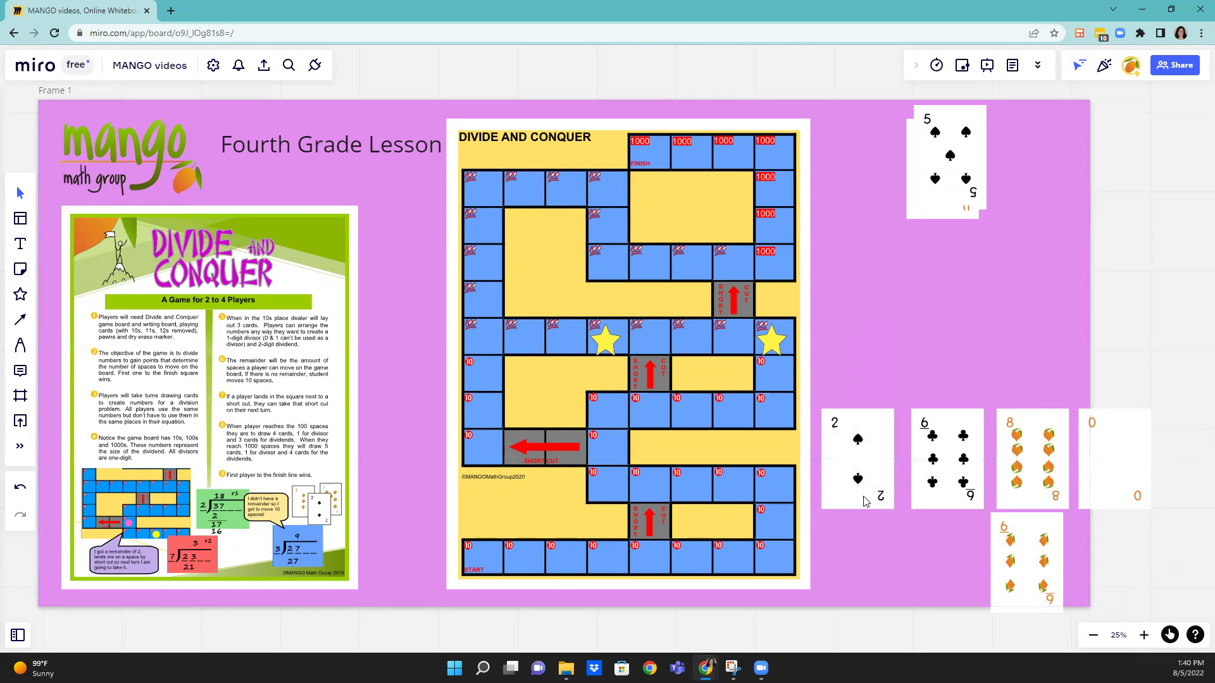